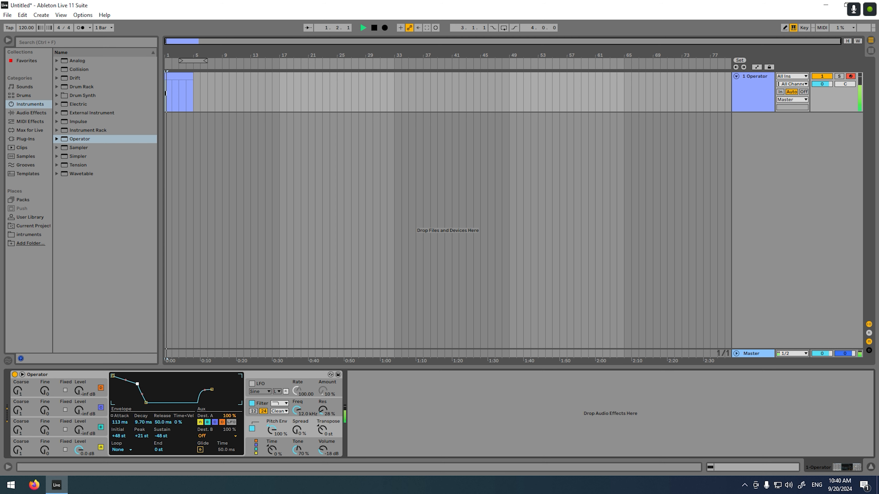
Shape Operator's pitch envelope with a +9 st peak, 351 ms decay and -48 st end, and raise Tone to 100%.
key(space)
drag(148, 404, 155, 404)
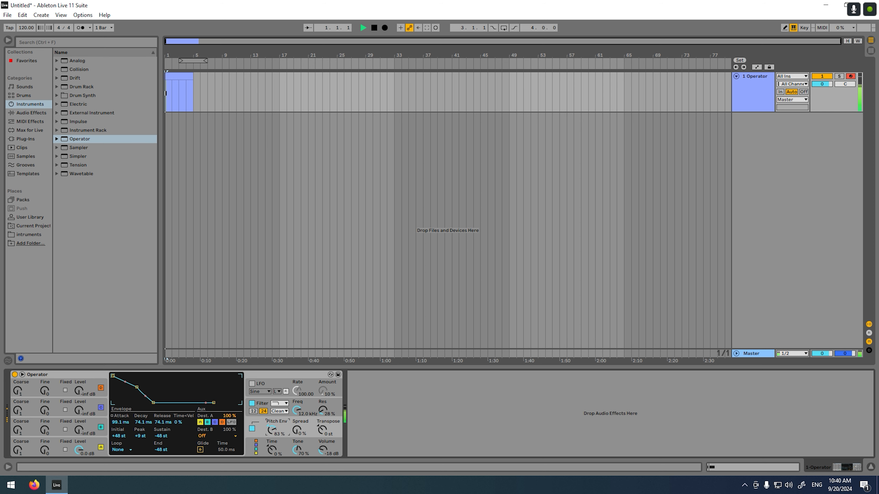
drag(293, 453, 293, 431)
key(space)
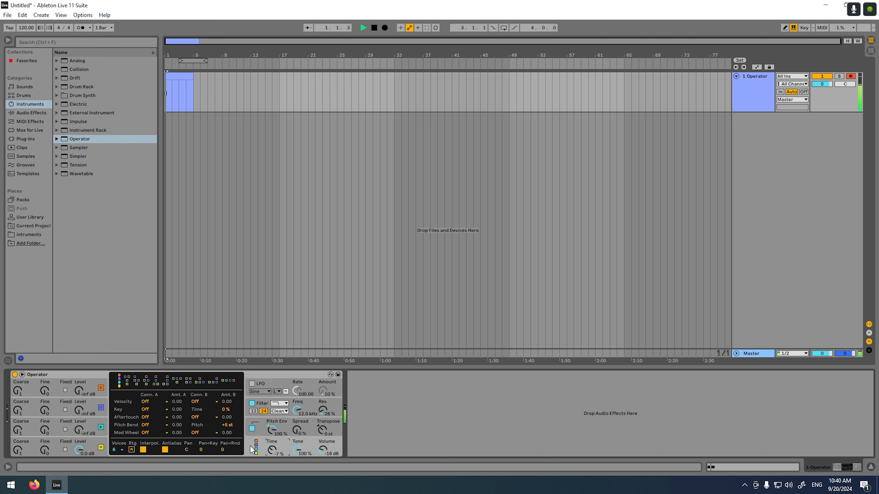
click(251, 429)
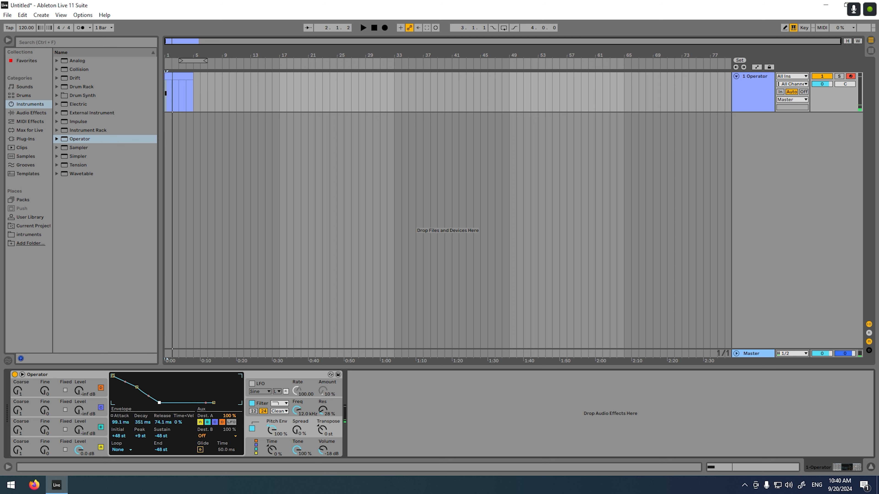
key(space)
Raise oscillator B's level to -45 dB and set oscillator C's waveform to white noise (NoW).
drag(79, 430, 79, 420)
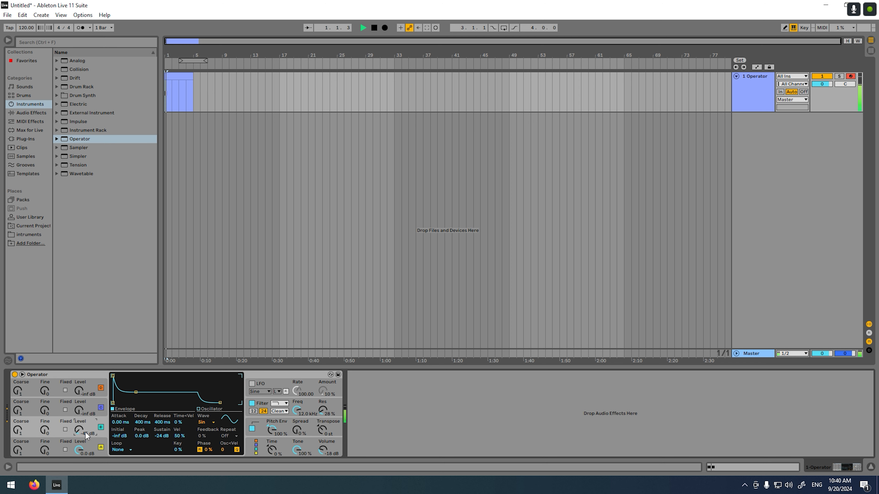
key(space)
click(79, 411)
click(201, 423)
click(205, 415)
key(space)
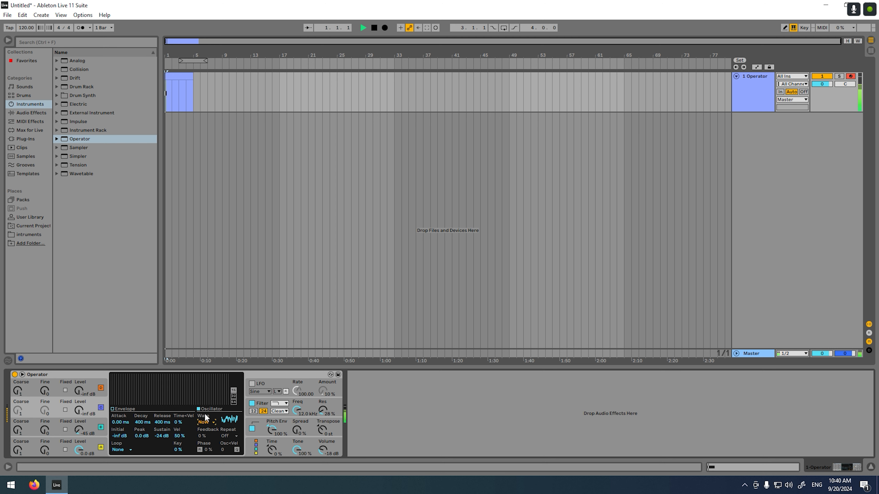
Switch Operator to the fully parallel oscillator algorithm and raise oscillator C's level to -11 dB.
click(261, 444)
key(space)
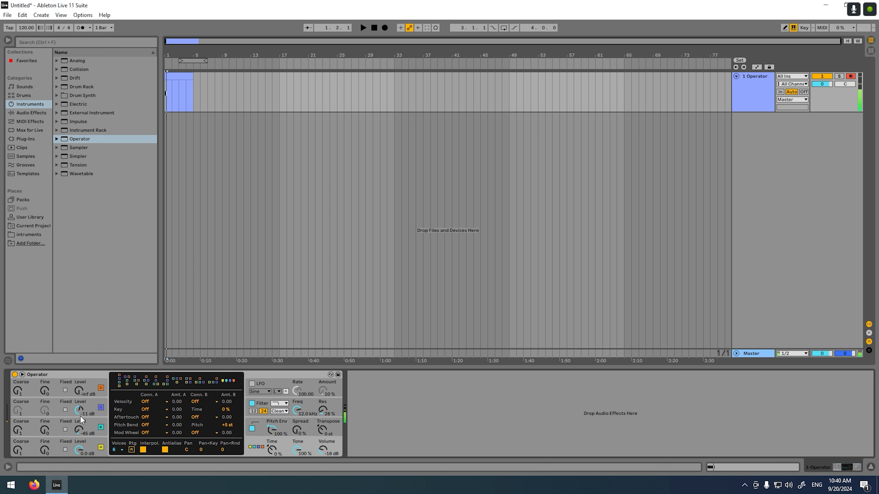
Set oscillator C's envelope to a 1.00 s decay and a 0.0 dB sustain.
click(89, 425)
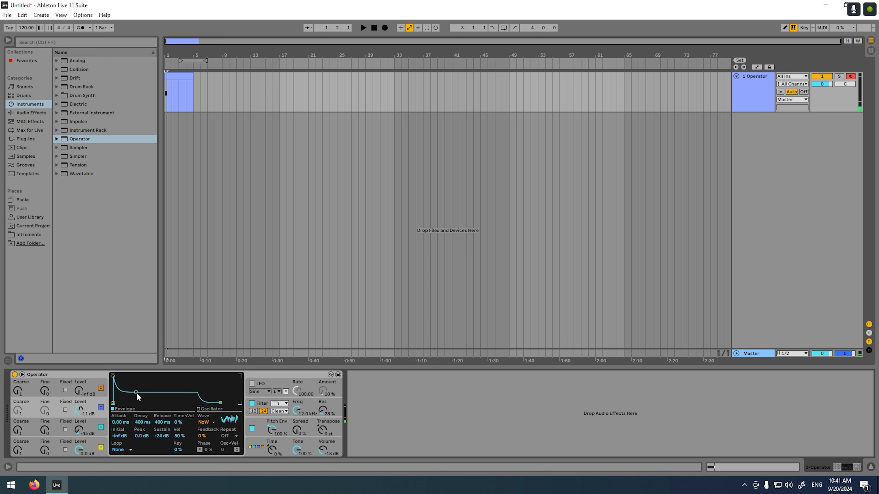
right_click(146, 391)
click(185, 434)
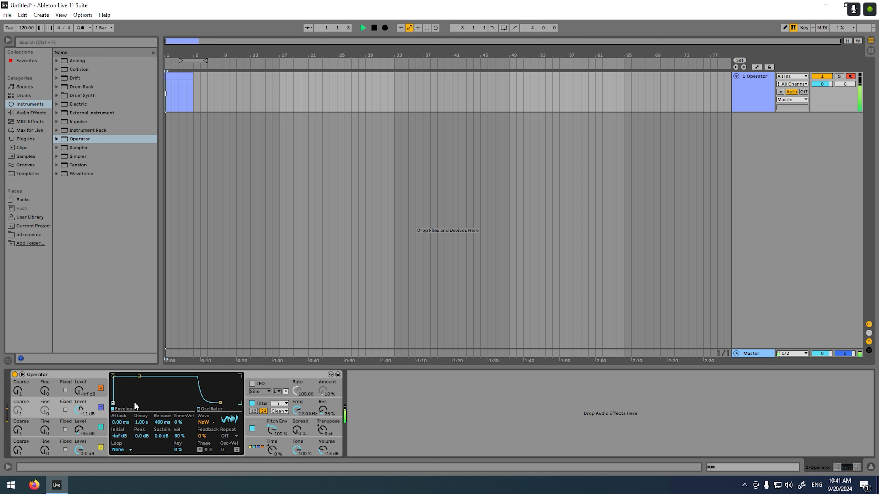
click(259, 433)
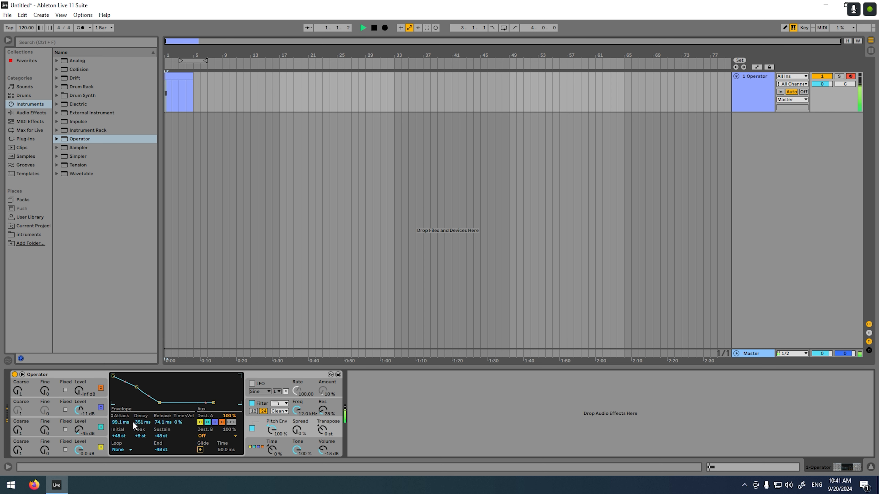
Change oscillator C's waveform to looped noise (NoL) and give its envelope an 8.65 s decay with -inf dB sustain.
key(space)
click(83, 411)
click(207, 423)
click(211, 401)
key(space)
click(119, 409)
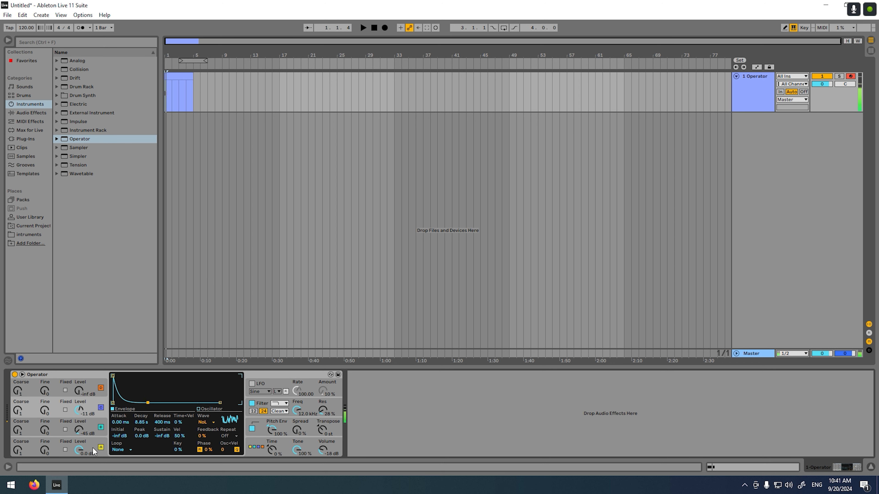
Set oscillator A's envelope to 18.1 s decay and -inf dB sustain, and lower the pitch envelope to +28 st initial and +1 st peak.
click(94, 451)
key(space)
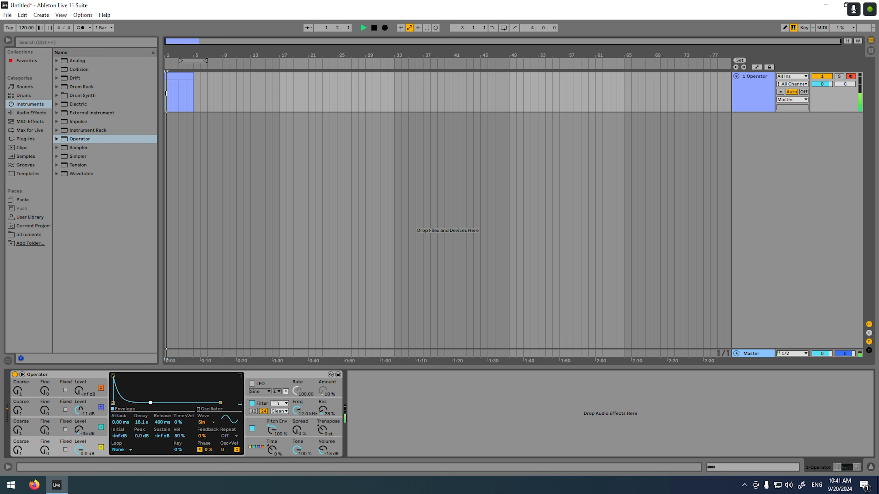
click(261, 430)
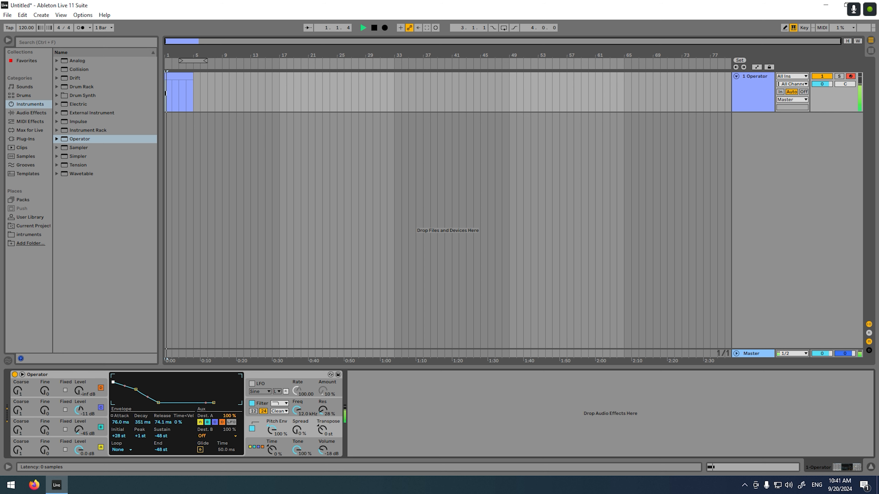
Raise oscillator B's level to -22 dB and set its coarse tuning to 5 with a 0.38 ms attack.
drag(79, 434, 79, 425)
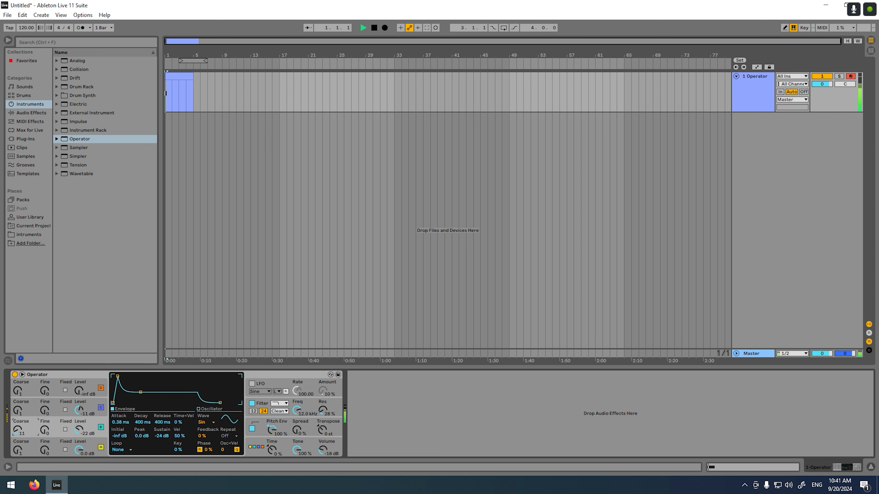
key(space)
Add an EQ Eight audio effect after Operator on the track.
click(30, 113)
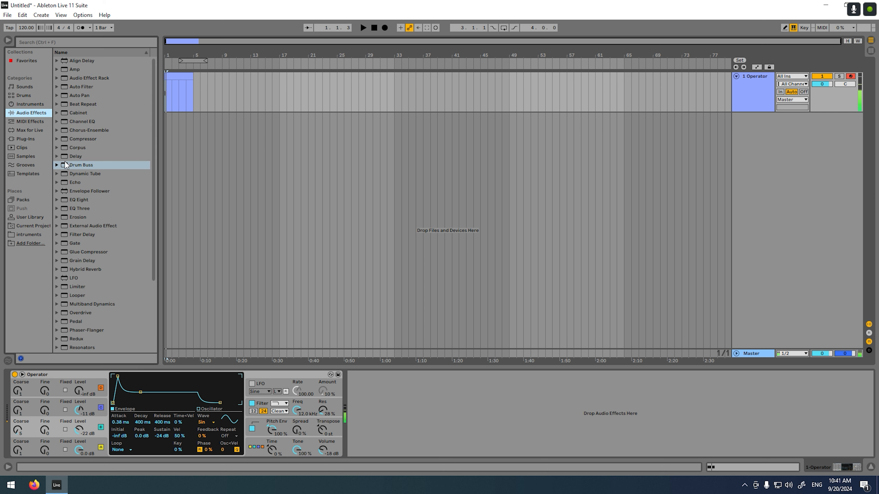
drag(74, 203, 179, 270)
drag(377, 414, 378, 415)
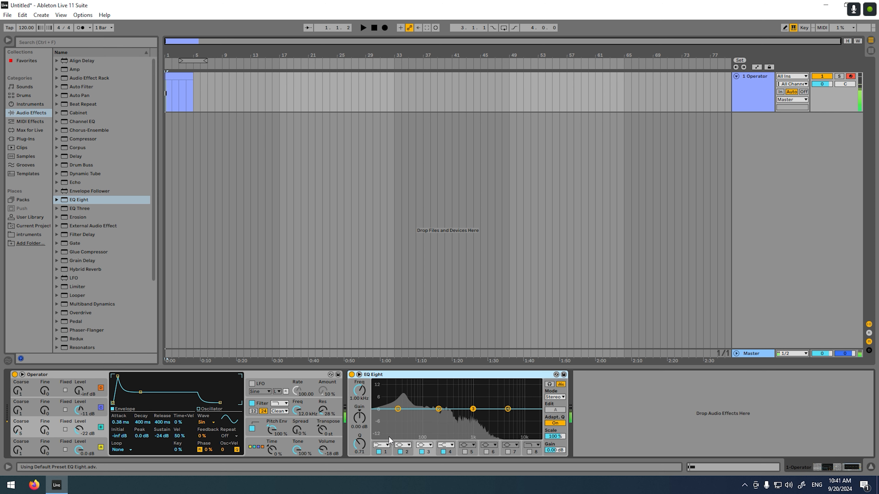
Set EQ Eight's band 1 to a resonant low cut at about 174 Hz with a Q of 5.19 while auditioning.
drag(428, 396, 436, 395)
key(space)
key(space)
key(space)
key(space)
key(space)
key(space)
key(space)
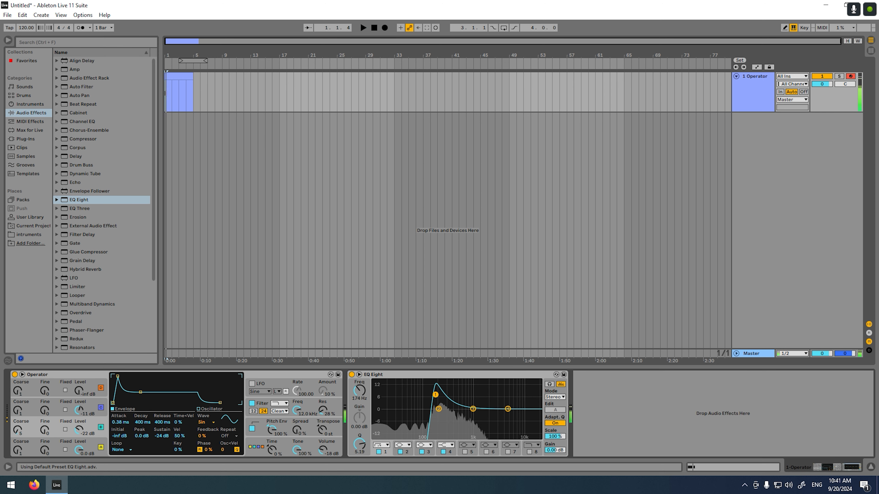
Reshape Operator's pitch envelope to a +33 st initial, +18 st peak and 39.2 ms attack while auditioning.
click(255, 421)
key(space)
key(space)
key(space)
key(space)
drag(113, 380, 136, 403)
key(space)
key(space)
key(space)
key(space)
key(space)
key(space)
Shorten oscillator C's envelope decay to 351 ms.
click(81, 410)
key(space)
key(space)
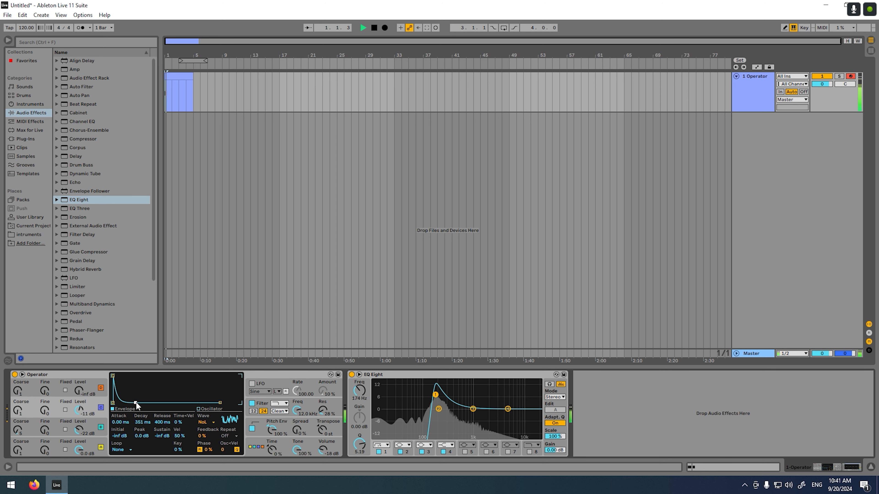
click(89, 430)
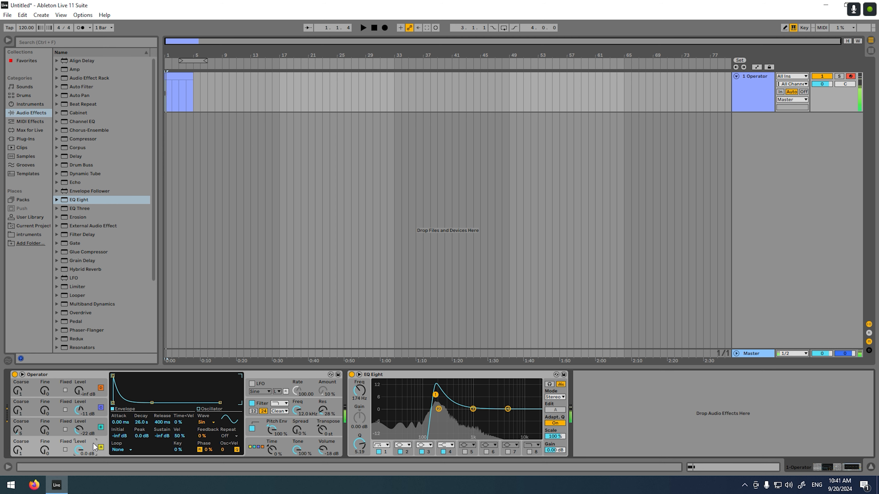
Set oscillator B's envelope to a 108 ms decay and -inf dB sustain while auditioning.
click(88, 429)
key(space)
drag(142, 394, 136, 402)
key(space)
key(space)
key(space)
key(space)
key(space)
key(space)
key(space)
Move EQ Eight's low-cut band up to 240 Hz and raise its Q to 6.43.
mouse_move(436, 394)
mouse_down()
mouse_move(417, 395)
mouse_move(442, 393)
mouse_up()
key(space)
key(space)
key(space)
key(space)
key(space)
key(space)
key(space)
key(space)
key(space)
key(space)
Add an Overdrive after EQ Eight and set it to 17.4 kHz, 100% drive and 66% dry/wet.
drag(80, 313, 617, 396)
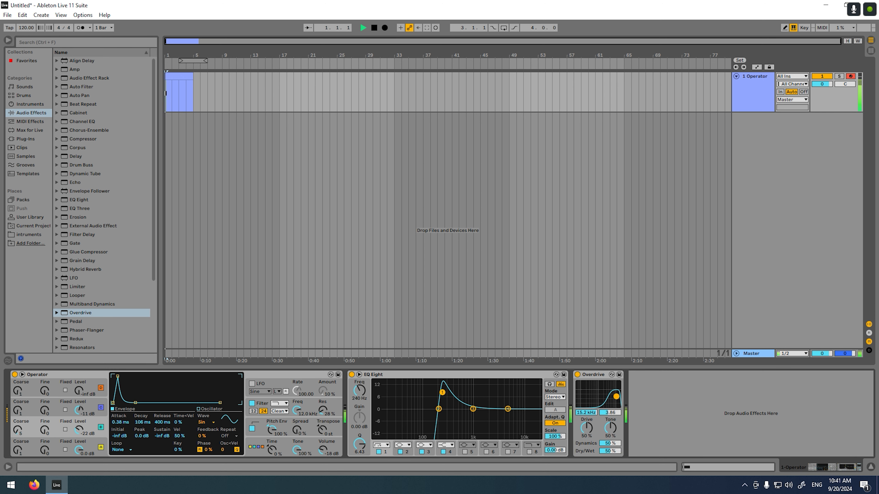
key(space)
drag(588, 426, 588, 392)
key(space)
key(space)
key(space)
drag(610, 451, 609, 440)
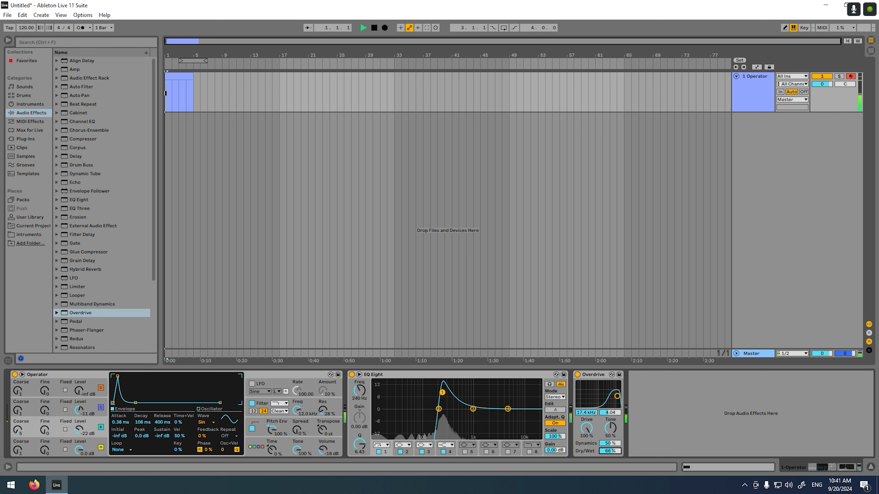
Insert a Vocoder between EQ Eight and Overdrive, with 4 bands and a range of 20 Hz to 18 kHz.
scroll(94, 349, down, 3)
scroll(94, 349, down, 4)
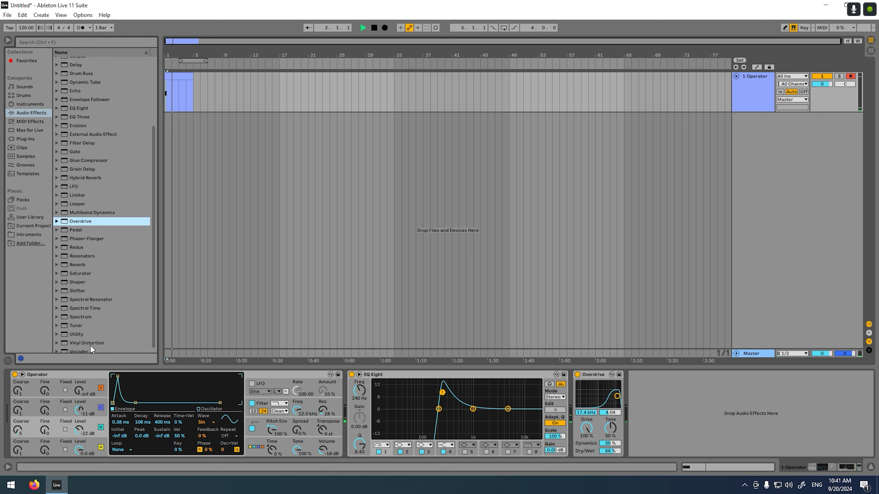
drag(75, 347, 613, 439)
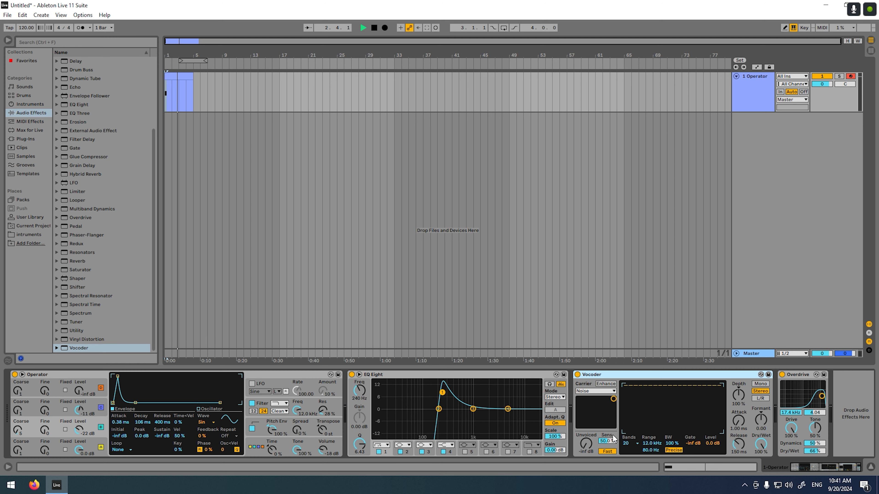
click(633, 443)
click(629, 387)
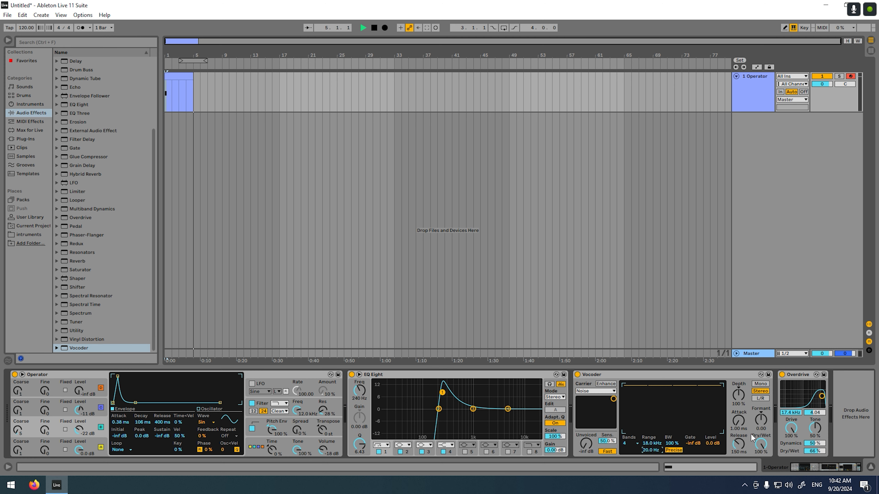
Set the Vocoder's release to 175 ms while auditioning the sound.
key(space)
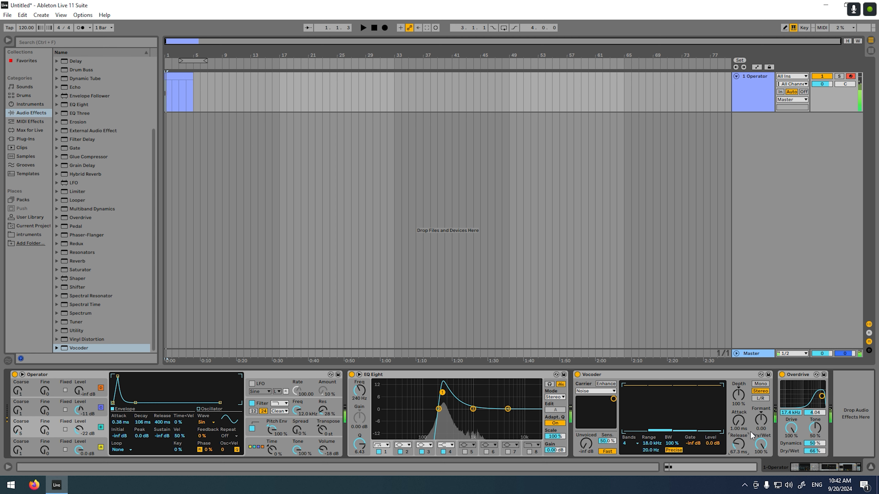
key(space)
drag(732, 449, 732, 439)
key(space)
key(space)
key(space)
key(space)
key(space)
key(space)
Reduce Overdrive's dry/wet and lower the Vocoder's dry/wet to 31.5%.
drag(814, 451, 814, 456)
key(space)
key(space)
key(space)
drag(760, 445, 760, 468)
key(space)
key(space)
key(space)
key(space)
key(space)
key(space)
key(space)
Set Overdrive's dry/wet to 33% while auditioning.
mouse_move(814, 452)
mouse_down()
mouse_move(815, 460)
mouse_move(814, 449)
mouse_up()
key(space)
key(space)
key(space)
key(space)
key(space)
key(space)
key(space)
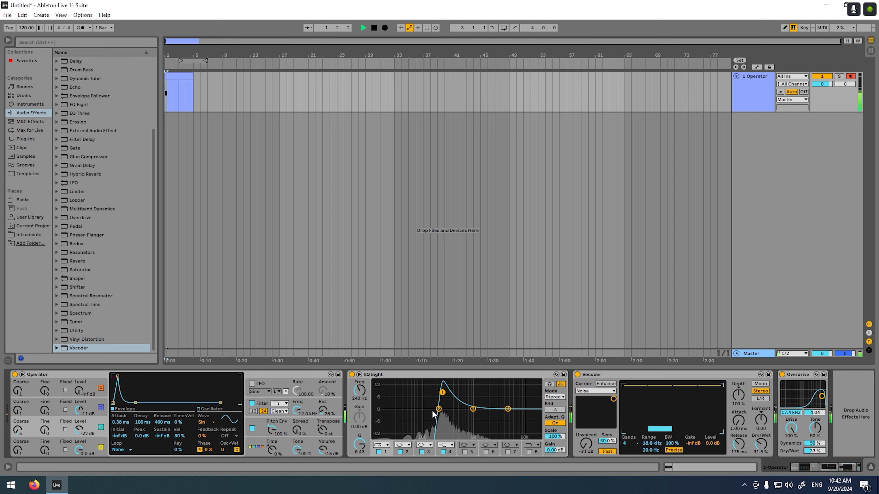
key(space)
Adjust Operator's pitch envelope to a 45.9 ms decay, 0 st sustain, 25.3 ms release and 0 st end.
click(252, 428)
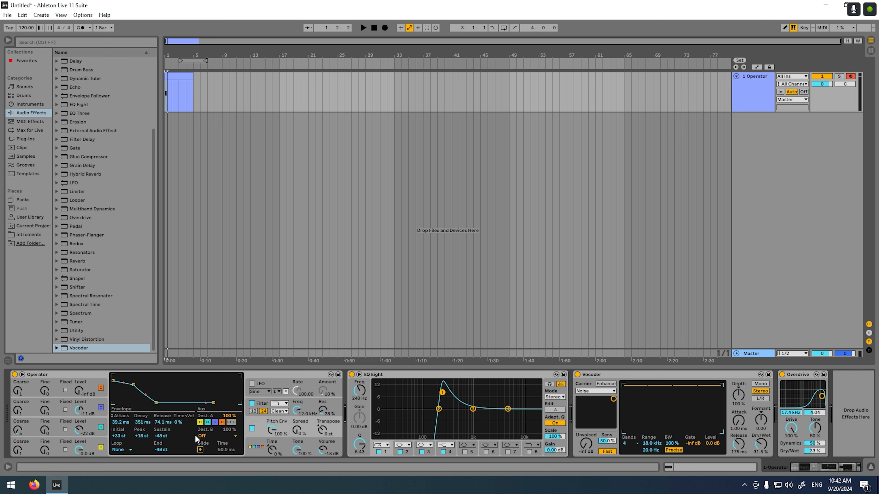
right_click(271, 428)
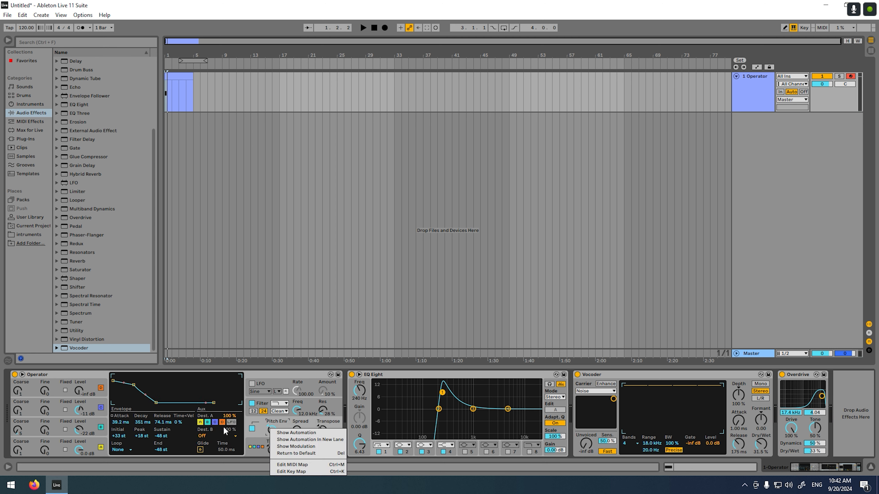
click(152, 400)
drag(153, 401, 145, 390)
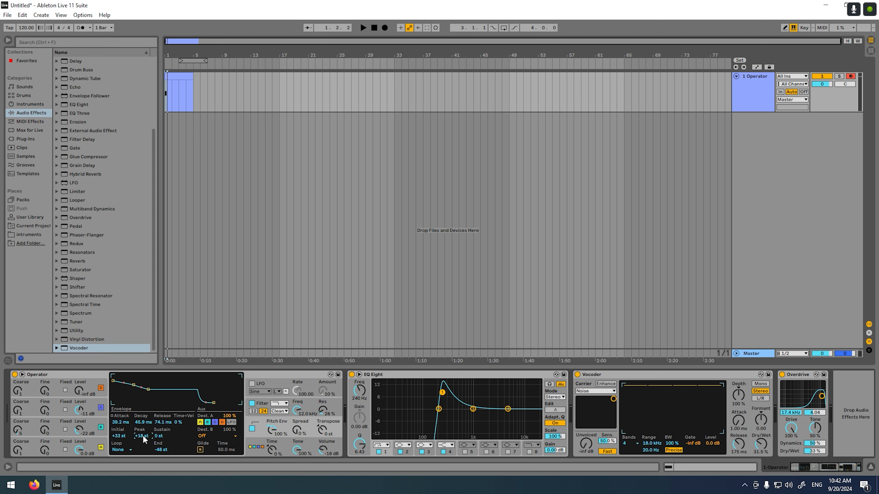
drag(214, 403, 212, 399)
key(space)
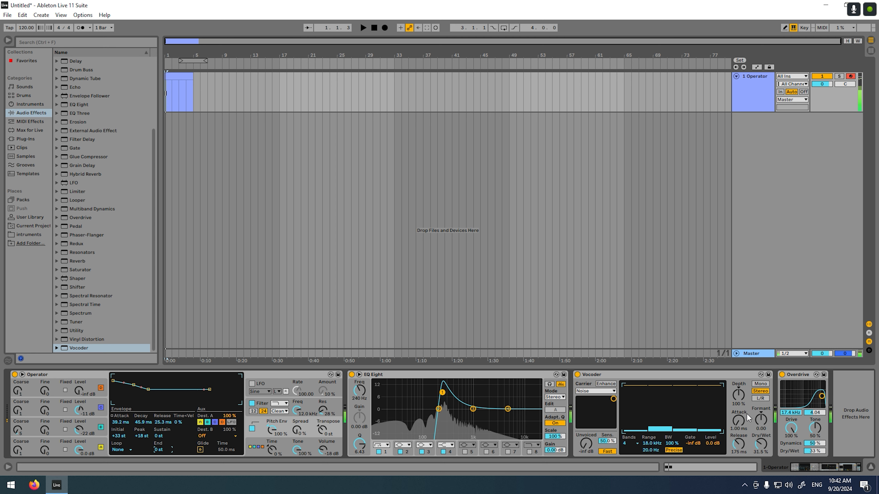
Set the Vocoder's release to 225 ms and dry/wet to 19.0%, and lower Overdrive's dry/wet to 21%.
key(space)
key(space)
key(space)
drag(738, 443, 760, 450)
key(space)
key(space)
key(space)
key(space)
key(space)
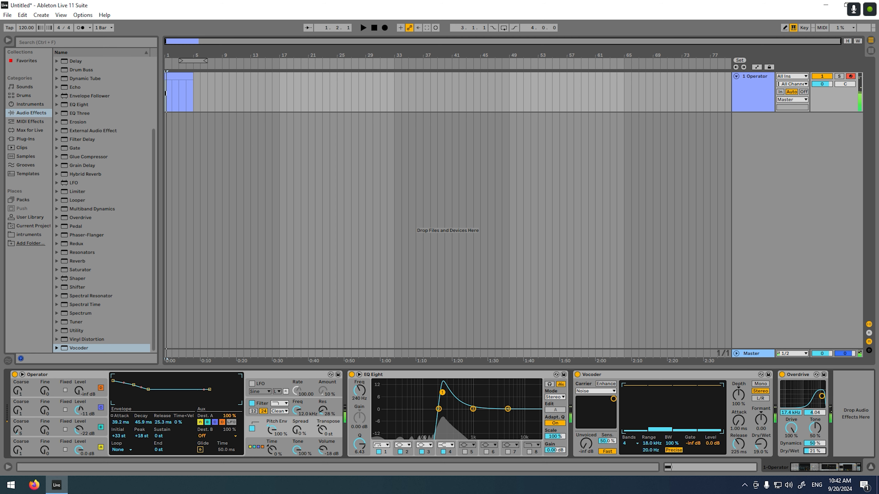
Raise Overdrive's dry/wet to 24% and audition the sound.
drag(815, 451, 815, 453)
key(space)
key(space)
key(space)
key(space)
key(space)
Shift the MIDI clip to start on beat 1.2 and duplicate it along the track.
drag(170, 51, 217, 106)
drag(187, 82, 143, 106)
click(167, 93)
key(space)
key(ctrl+d)
Delete all clip material from 1.3.1 onward, keeping only the one-beat clip on beat 1.2.
drag(212, 77, 196, 83)
key(space)
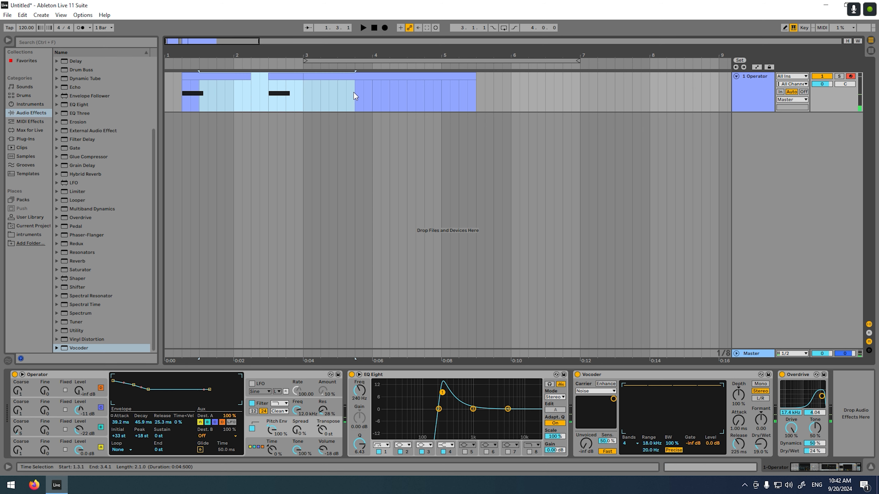
key(Delete)
click(348, 91)
click(386, 77)
drag(511, 89, 328, 94)
key(Delete)
Duplicate the one-beat clip every half bar to fill bars 1 and 2, and loop those two bars.
drag(202, 98, 117, 90)
key(ctrl+d)
key(ctrl+d)
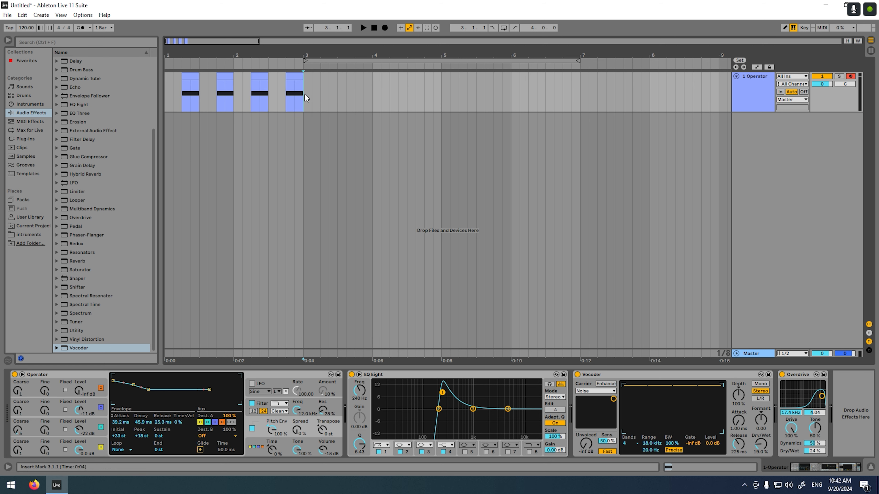
key(ctrl+a)
key(ctrl+l)
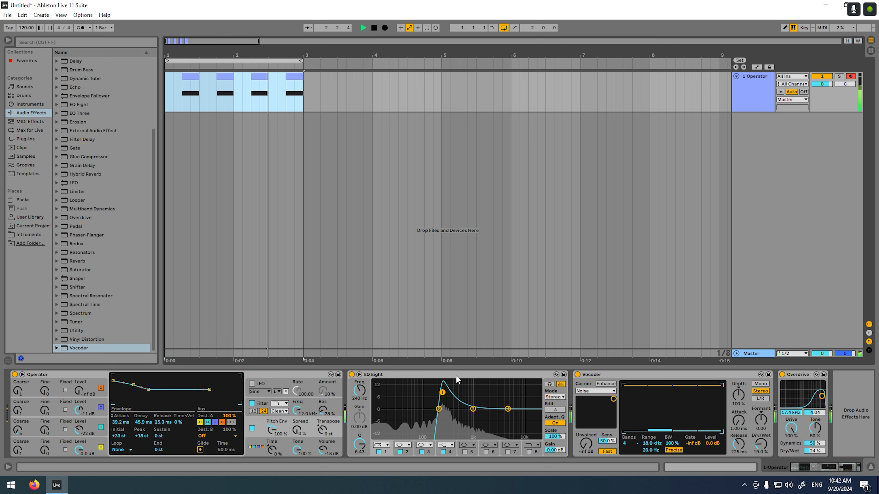
Set Operator's Spread to 36% while the loop plays.
drag(266, 438, 266, 458)
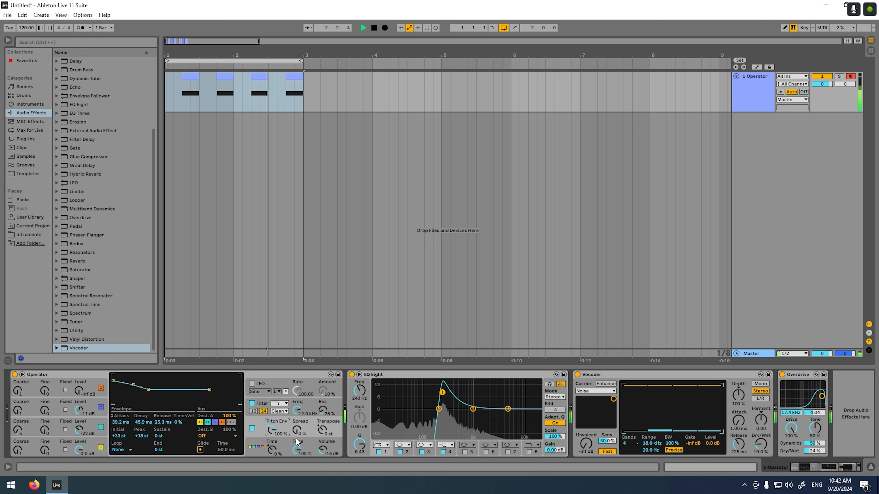
mouse_move(297, 436)
mouse_down()
mouse_move(289, 431)
mouse_move(288, 441)
mouse_up()
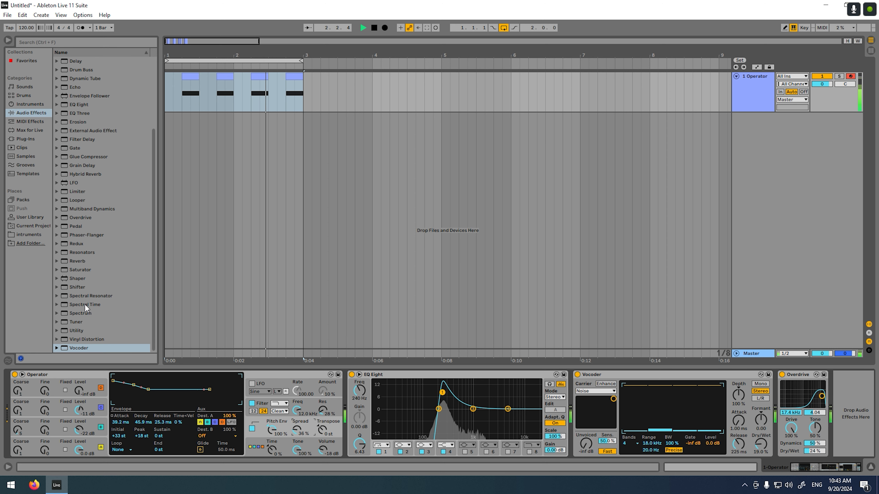
Set the Vocoder's release to 186 ms and lower the level of Operator's oscillator C to -24 dB.
scroll(81, 121, up, 2)
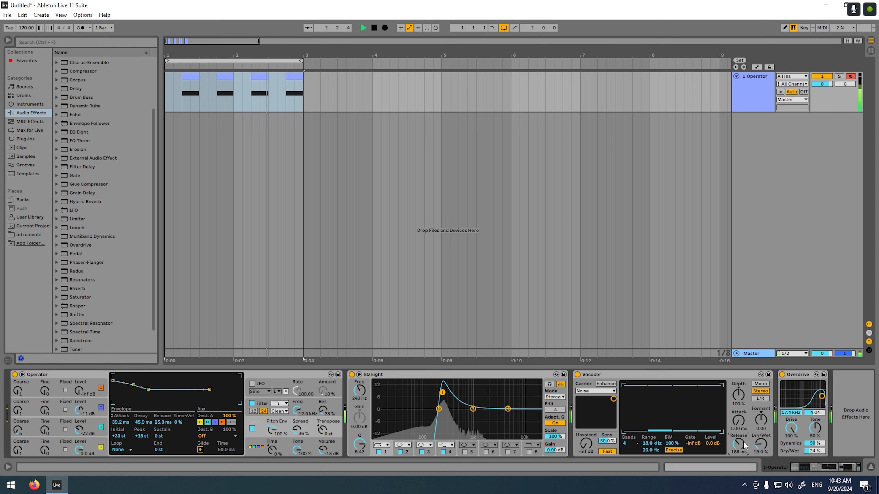
click(77, 391)
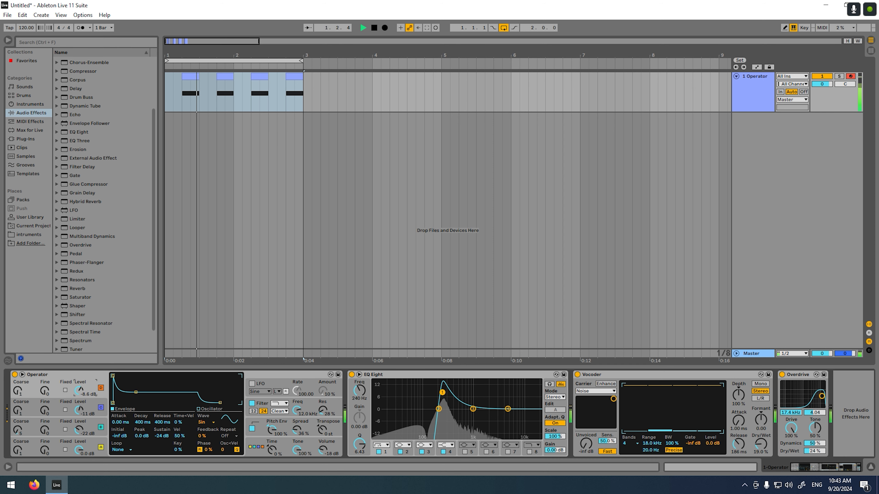
drag(79, 410, 79, 419)
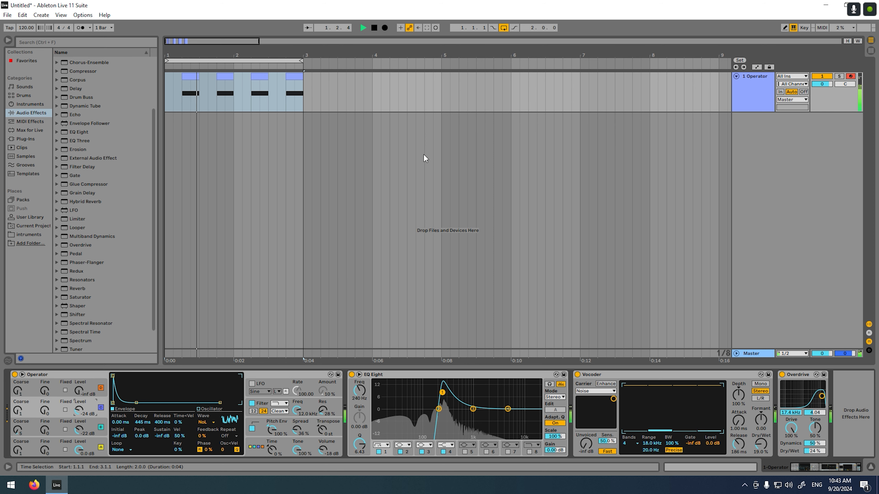
Rename the Operator track as Snare.
key(ctrl+r)
text(Sna)
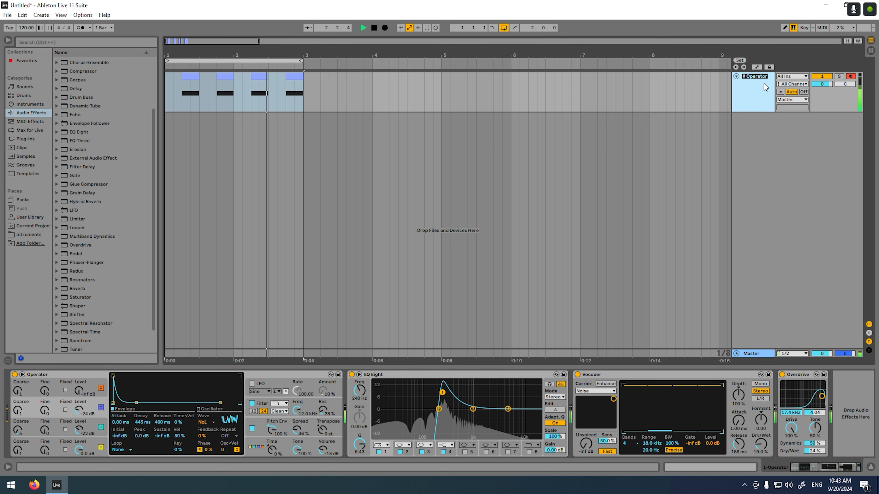
text(re)
key(Return)
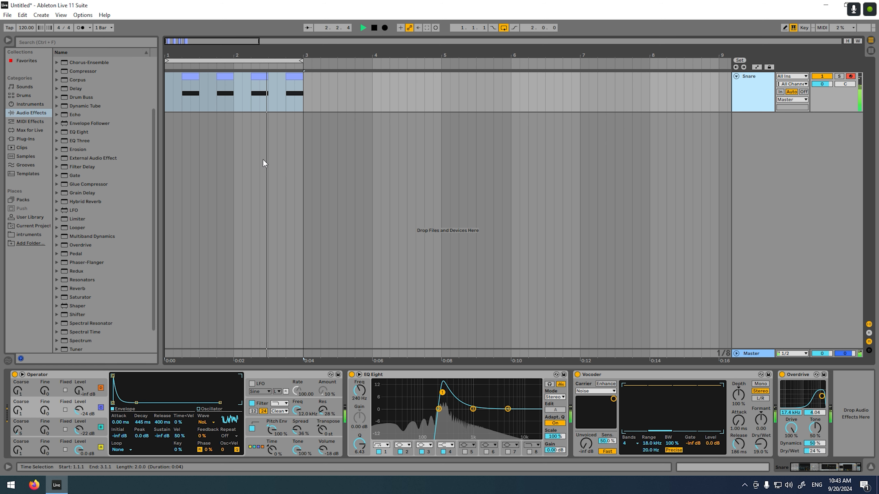
Set the Vocoder's release to 144 ms and add a second EQ Eight after the Overdrive.
drag(738, 444, 738, 450)
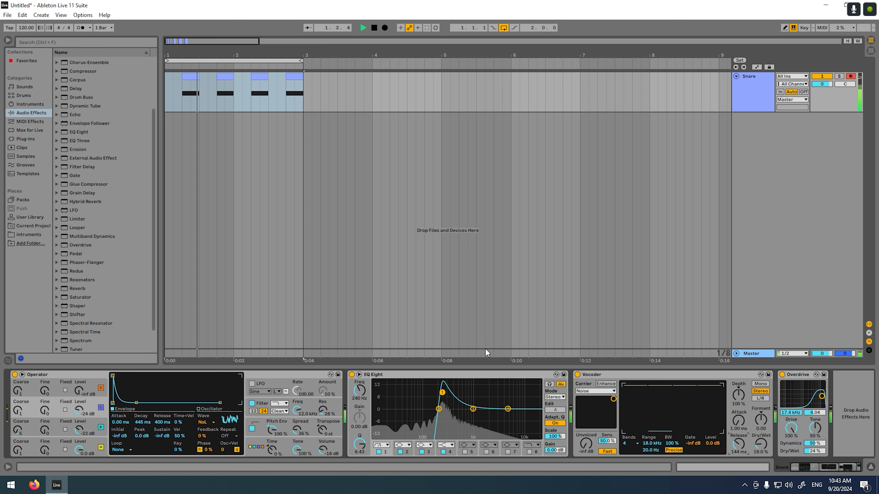
drag(79, 132, 855, 416)
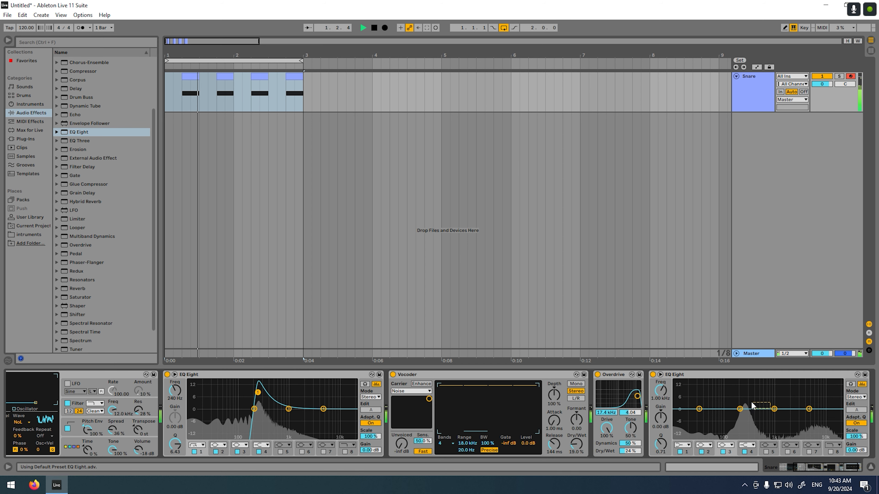
drag(774, 409, 742, 416)
key(ctrl+z)
click(683, 445)
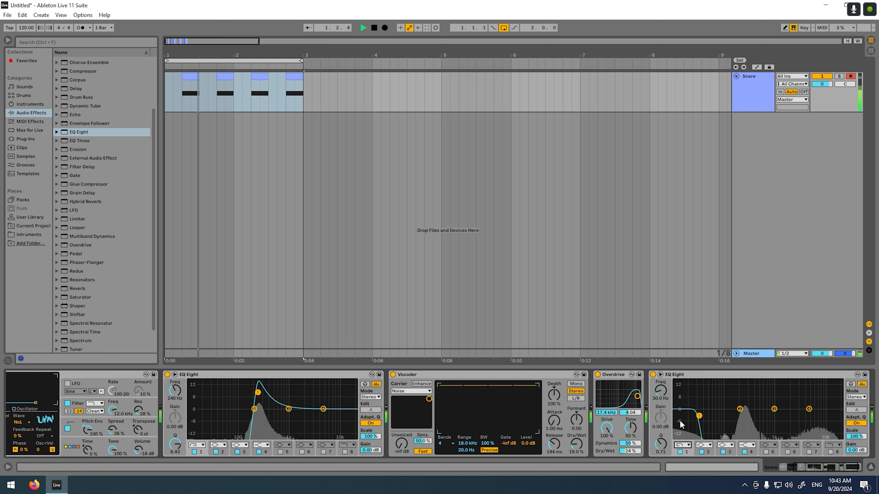
key(ctrl+z)
Make band 1 of the second EQ Eight a low-cut filter and set its frequency to 138 Hz.
click(683, 445)
click(683, 445)
click(683, 445)
click(681, 392)
drag(699, 416, 741, 404)
key(ctrl+z)
drag(660, 391, 660, 375)
Set Operator's filter frequency to 18.5 kHz and its volume to -15 dB.
scroll(537, 456, up, 4)
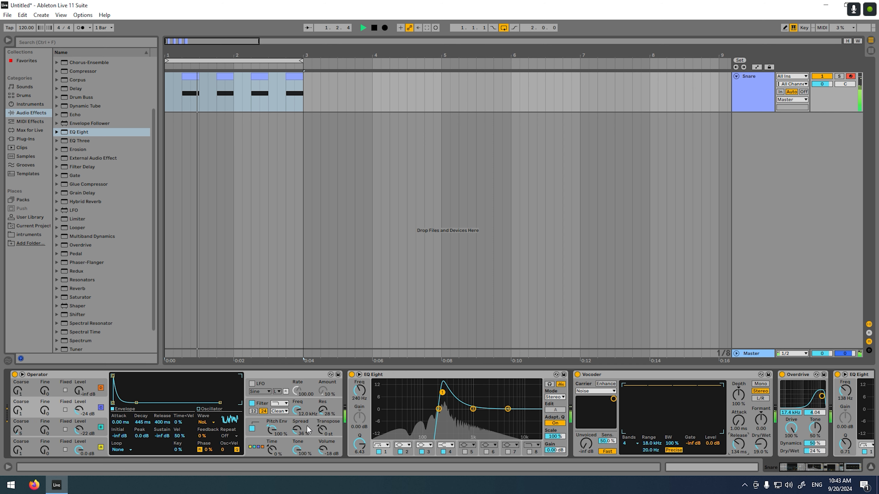
click(303, 413)
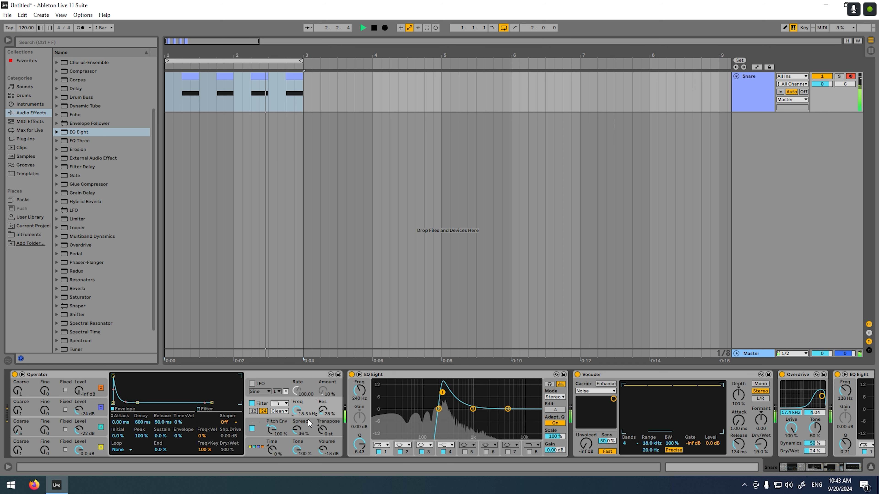
drag(323, 450, 323, 455)
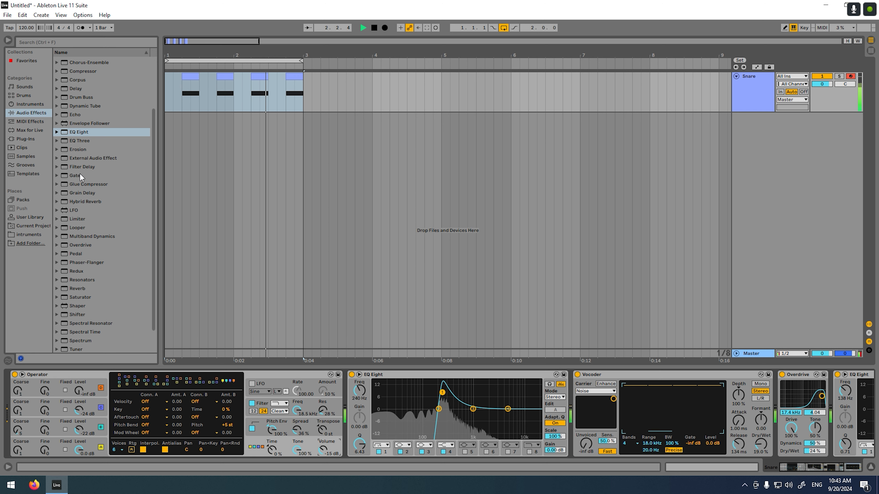
Add a Glue Compressor at the end of the chain with a threshold of -1.14 dB, trying its soft clip on and off.
drag(89, 184, 175, 170)
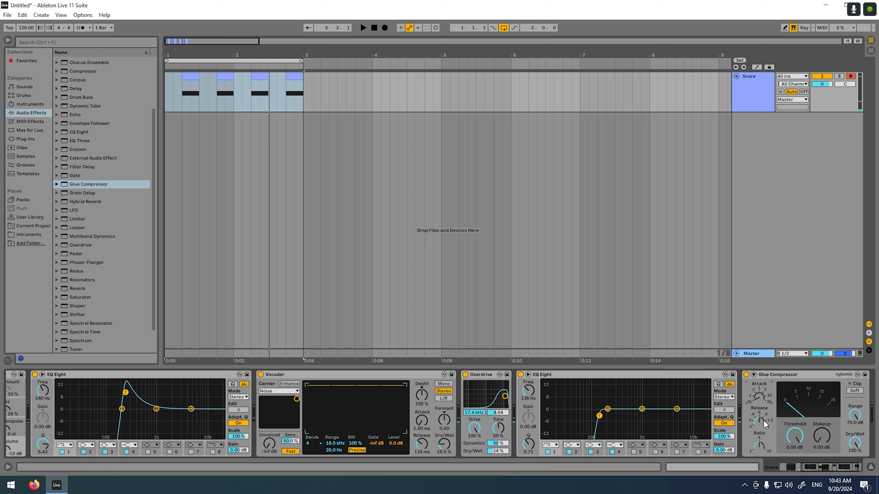
key(space)
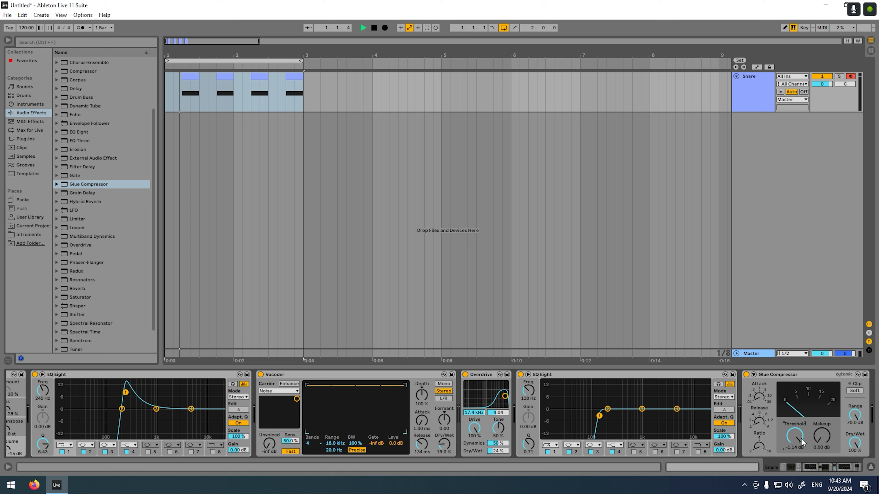
click(855, 391)
click(855, 391)
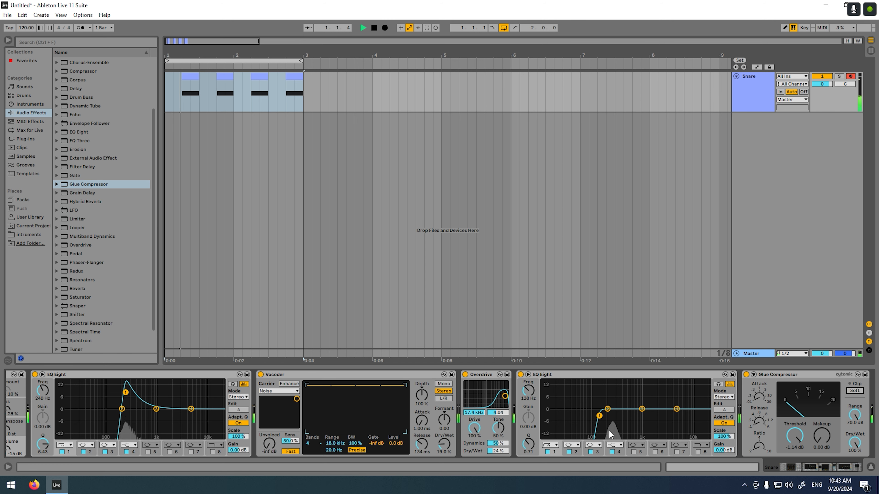
Collapse the Vocoder, the Overdrive and the second EQ Eight in the device chain.
drag(810, 465, 771, 469)
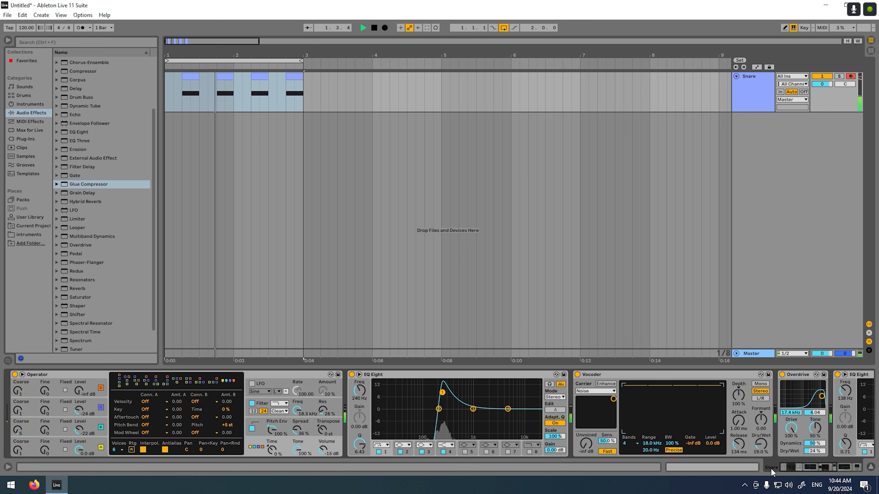
double_click(626, 377)
double_click(614, 378)
double_click(634, 375)
Group all the track's devices into an Instrument Rack named Snare and show its chain list.
key(ctrl+a)
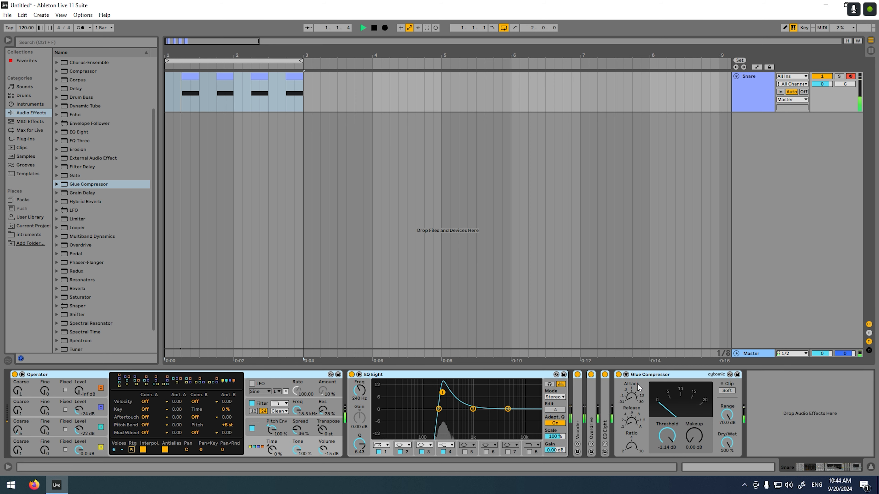
key(ctrl+g)
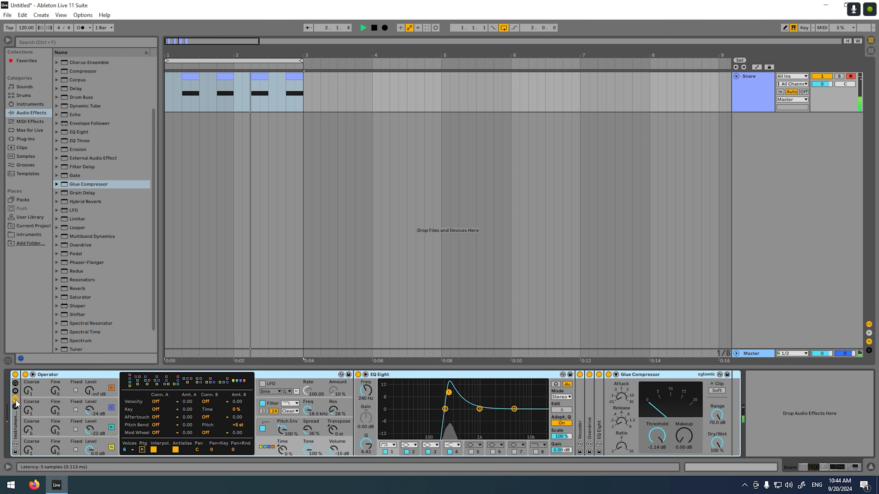
key(ctrl+g)
key(ctrl+r)
text(Snare)
key(Return)
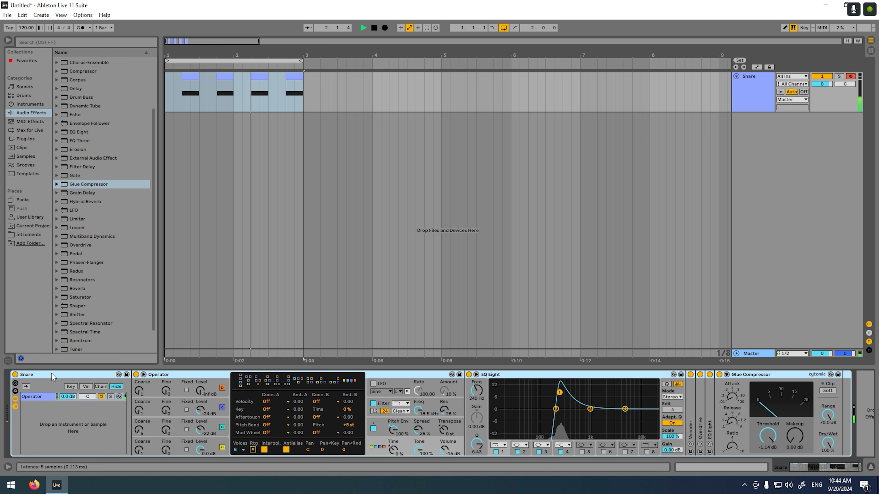